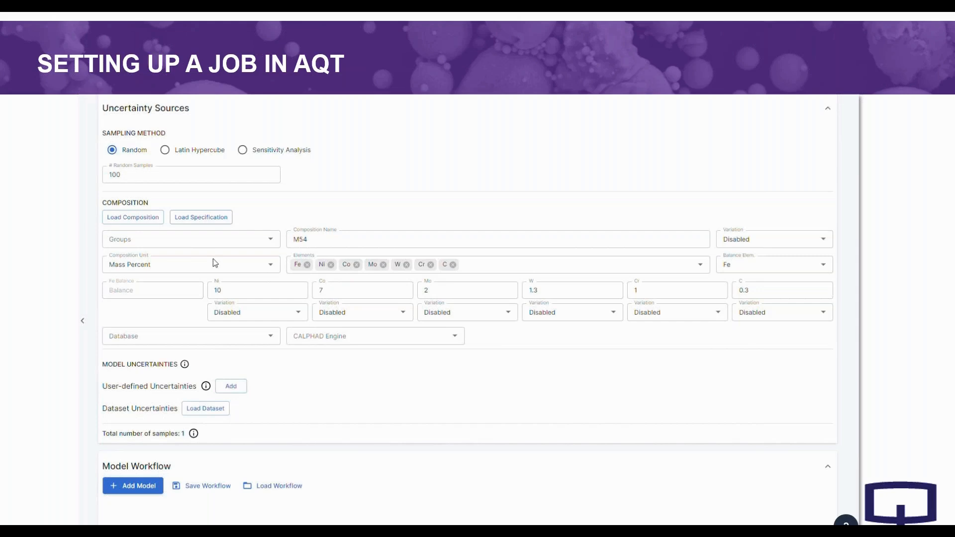
- Add vanadium to the M54 composition's elements and set its content to 0.1 mass percent
left_click(482, 266)
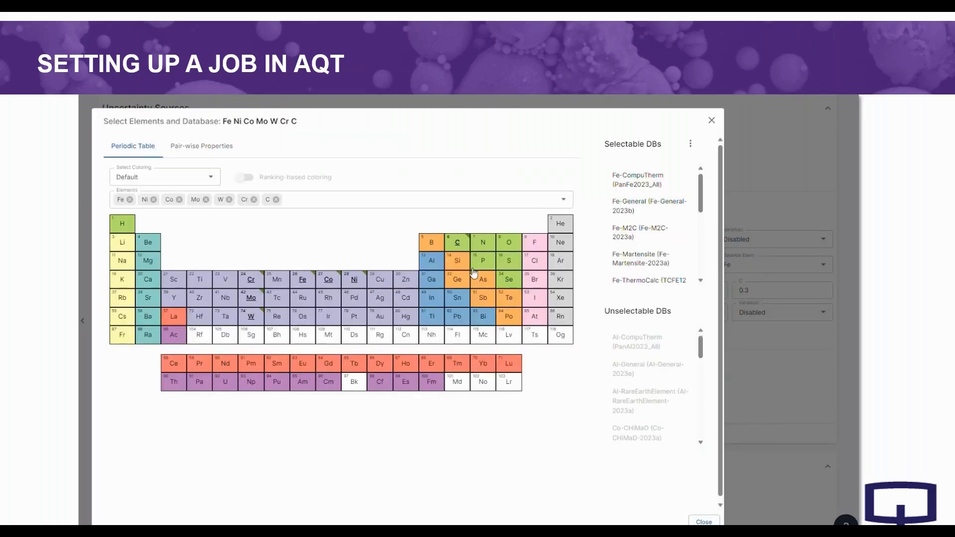
left_click(226, 284)
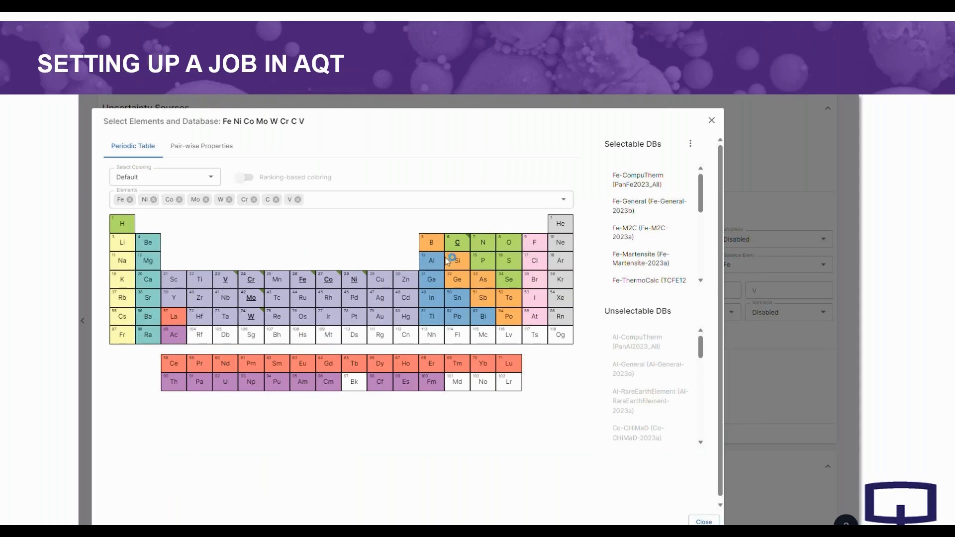
left_click(711, 120)
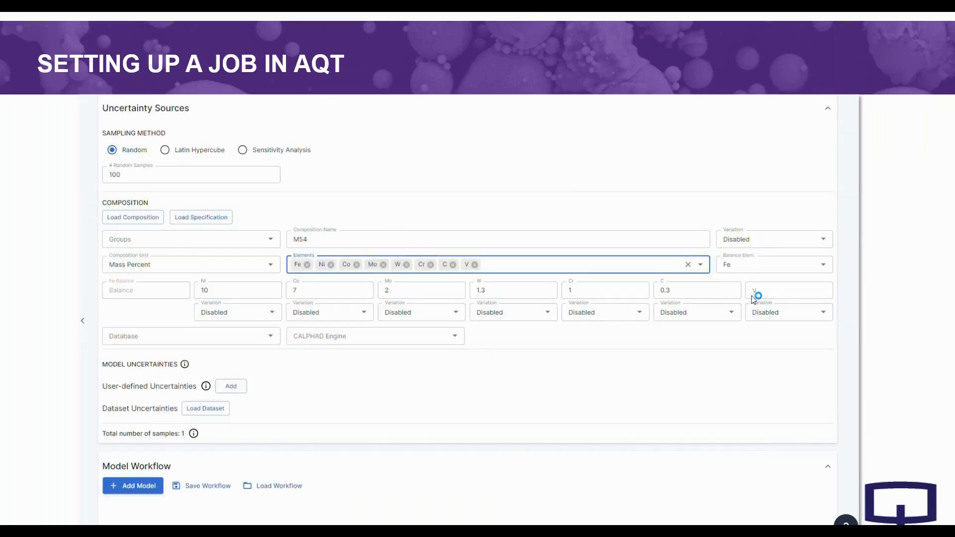
left_click(754, 297)
type("0.1")
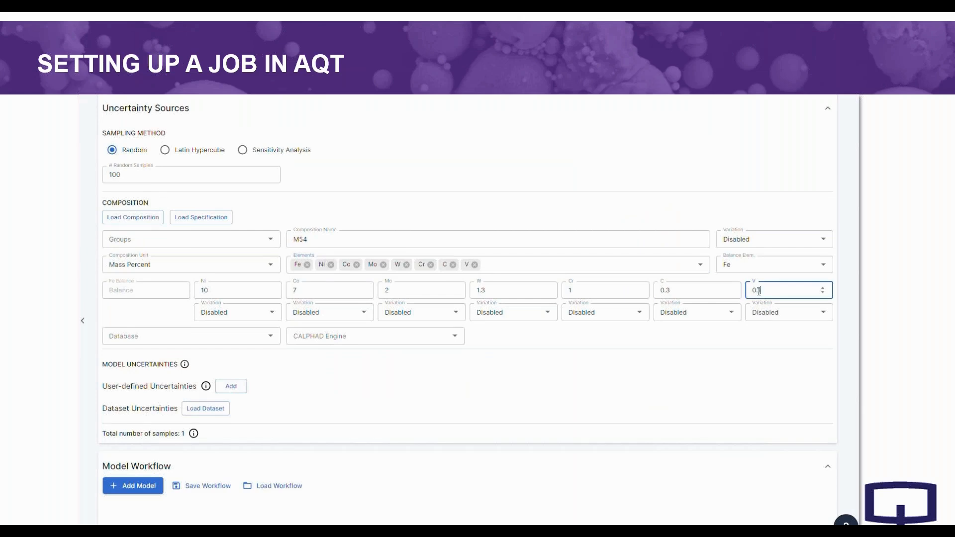
- Set the variation of the whole composition to Normal
left_click(763, 213)
left_click(760, 236)
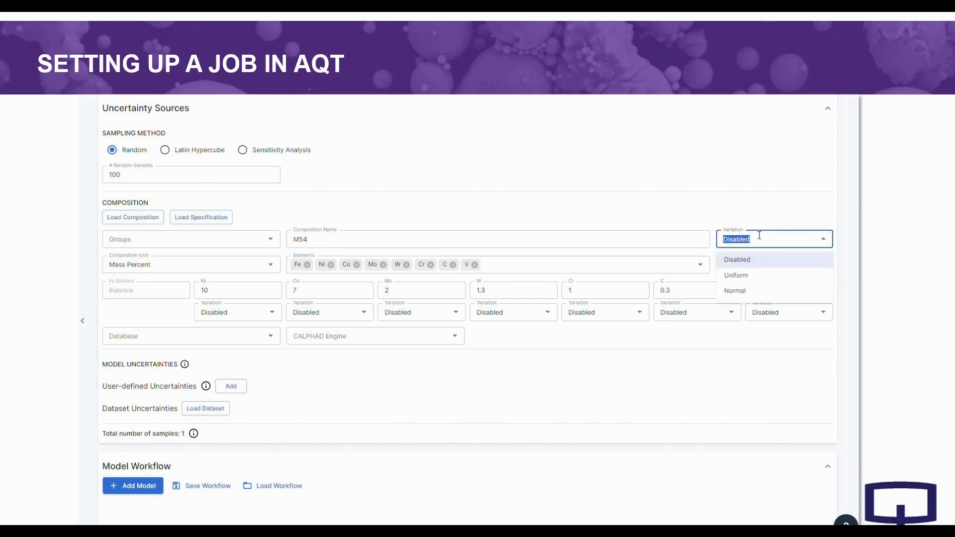
left_click(739, 290)
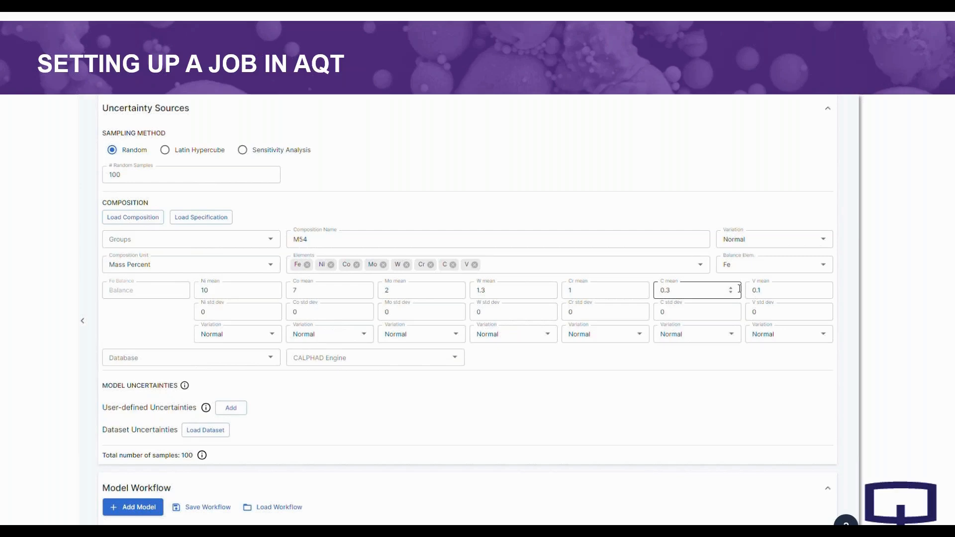
- Set the variation of the whole composition to Uniform and give nickel a range from 9 to 11
left_click(754, 289)
left_click(768, 311)
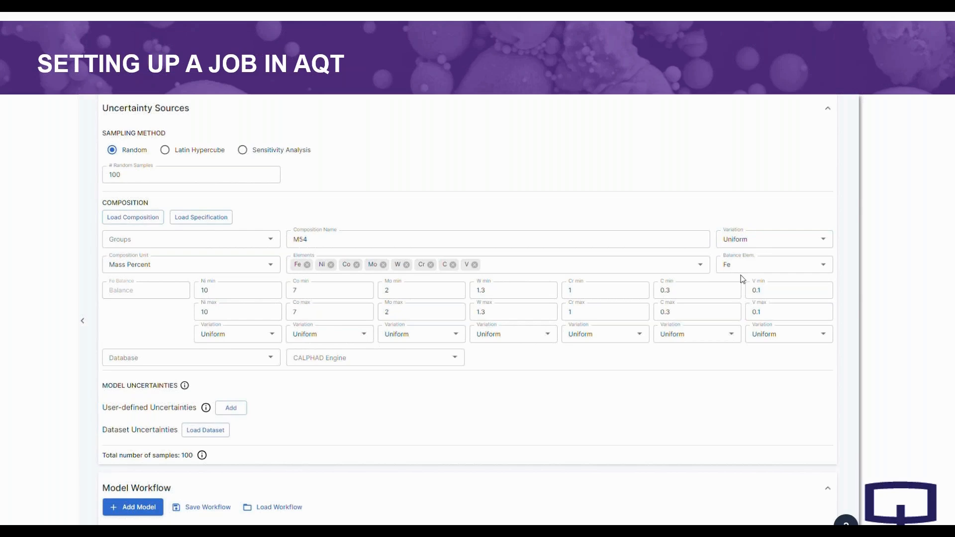
left_click(230, 292)
left_click_drag(217, 292, 199, 291)
type("9")
left_click(219, 313)
key("BackSpace")
type("1")
- Set the cobalt range to a minimum of 6 and a maximum of 9
left_click(315, 290)
type("6")
left_click_drag(310, 291, 284, 315)
type("9")
- Switch the molybdenum variation to Normal and set its standard deviation to 0.1
left_click(418, 335)
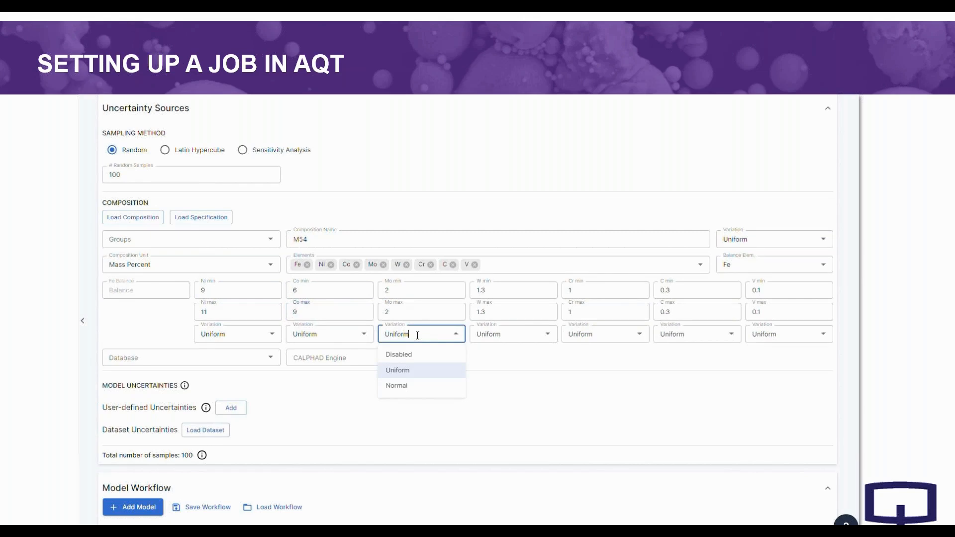
double_click(417, 334)
left_click(398, 387)
left_click(395, 312)
type(".1")
- Disable the variation for tungsten, chromium, carbon and vanadium
left_click(496, 334)
left_click(497, 357)
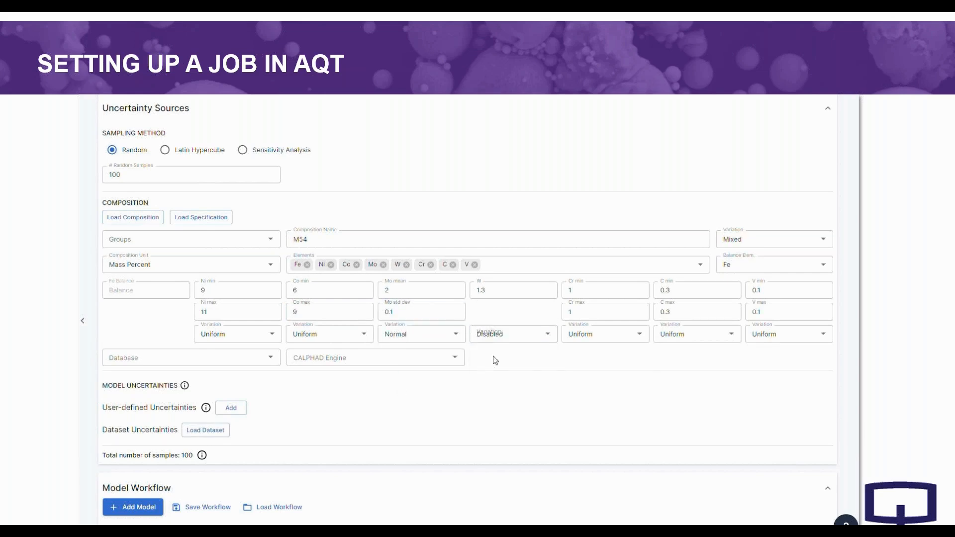
left_click(577, 335)
left_click(575, 354)
left_click(686, 334)
left_click(669, 354)
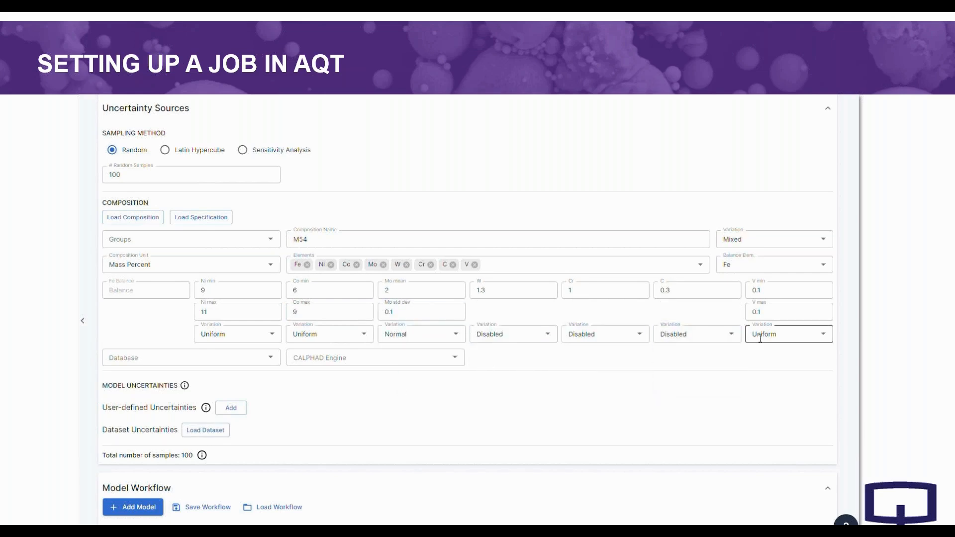
left_click(776, 335)
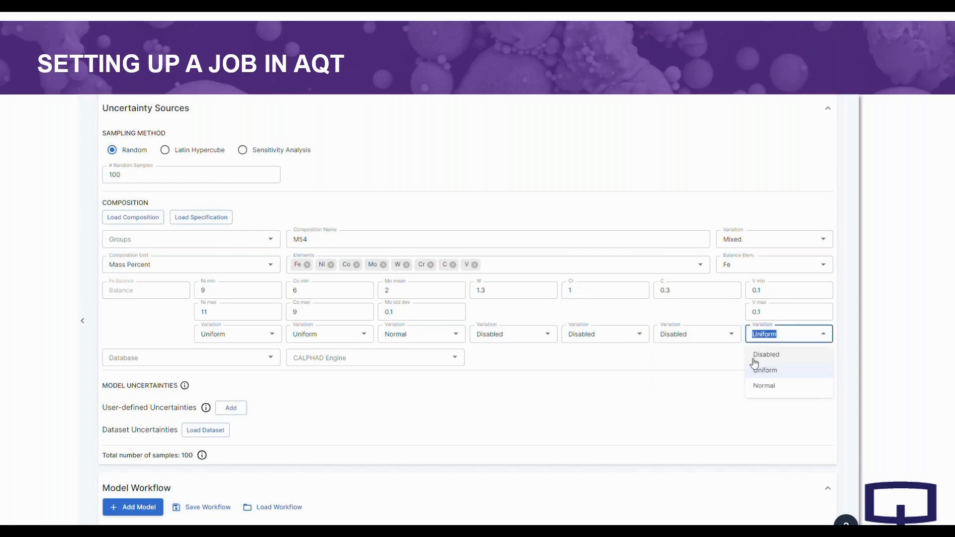
left_click(756, 354)
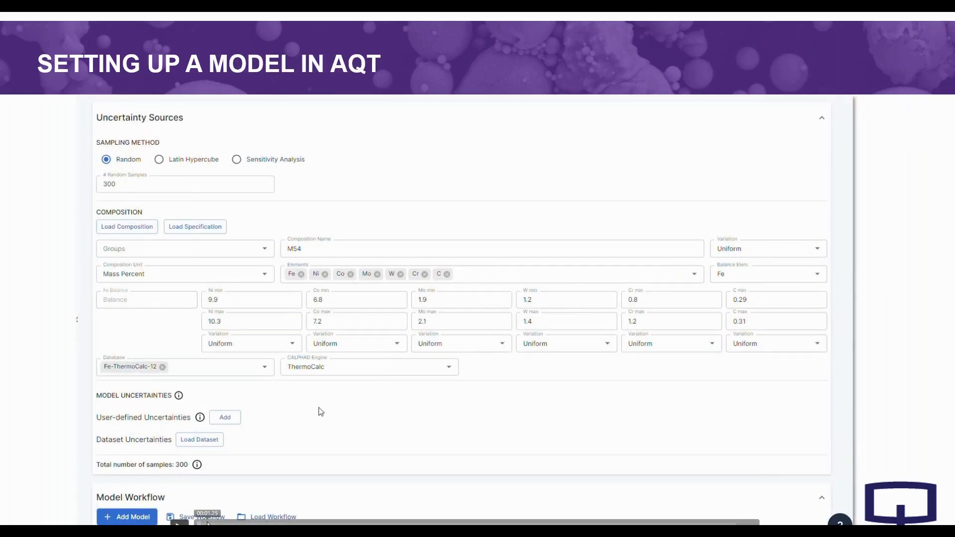
- Add the Precipitation process from the model library and reposition its node in the model workflow
scroll(321, 412, "down", 5)
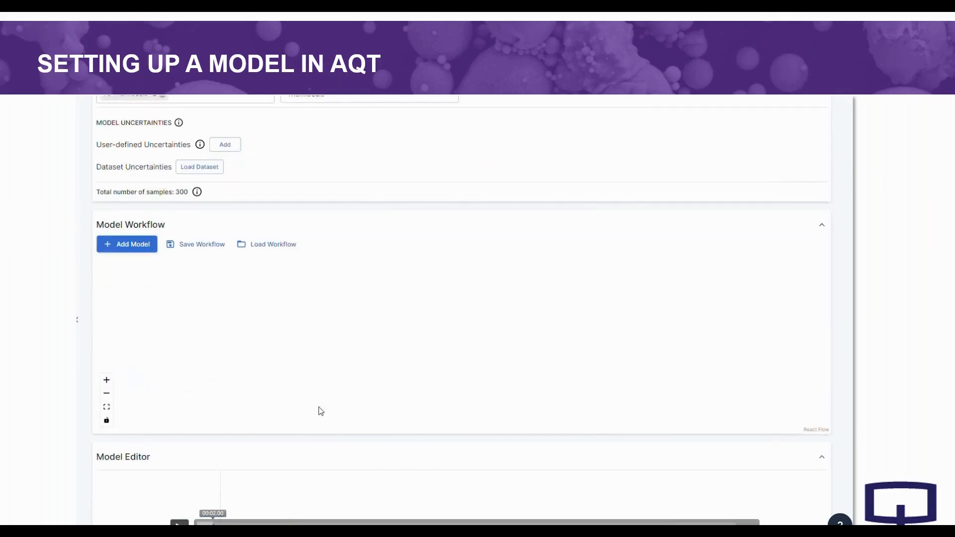
left_click(140, 252)
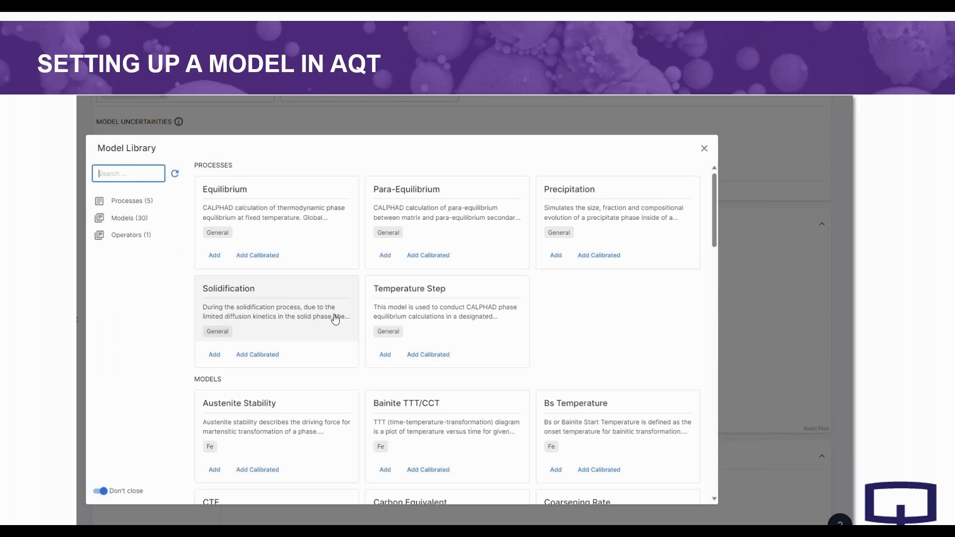
left_click(556, 255)
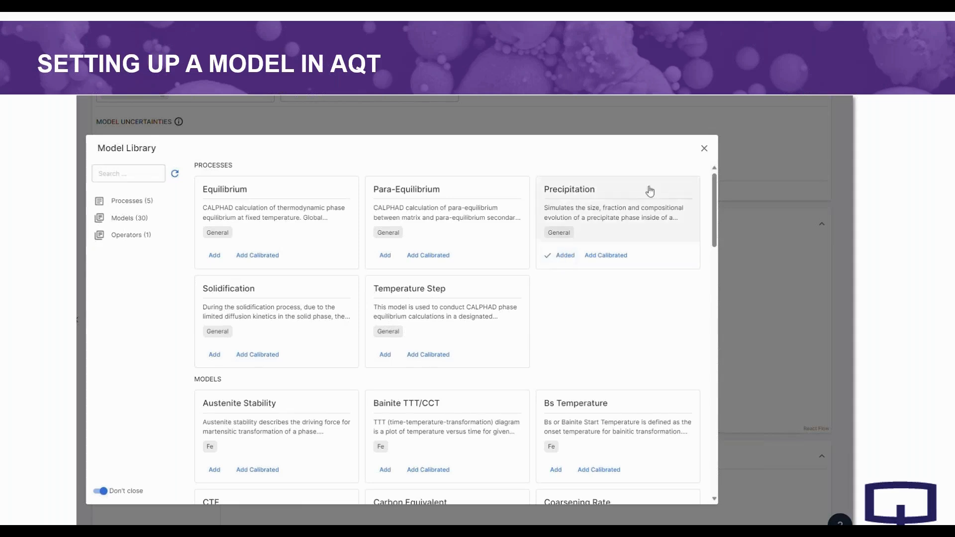
left_click(704, 149)
left_click_drag(162, 320, 219, 272)
- Set the Precipitation model's matrix phase name to BCC_A2
scroll(334, 326, "down", 4)
left_click(277, 354)
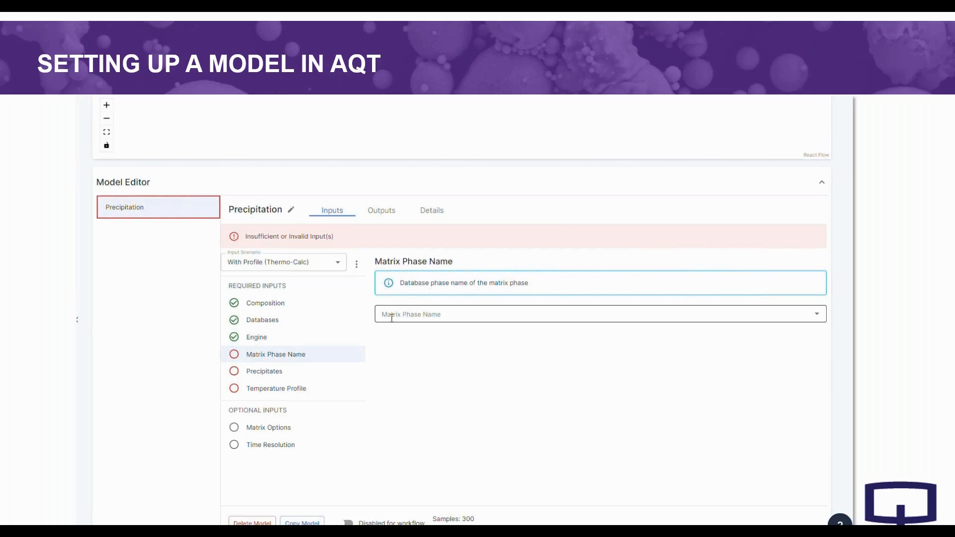
left_click(391, 317)
left_click(410, 350)
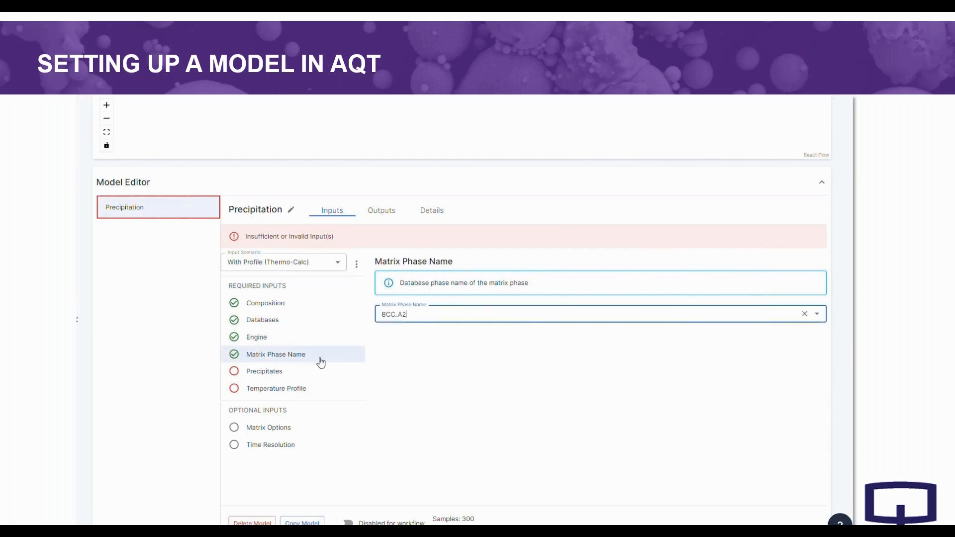
- Add a precipitate to the Precipitation model with the phase name HCP_A3#2
left_click(272, 372)
left_click(435, 314)
left_click(428, 334)
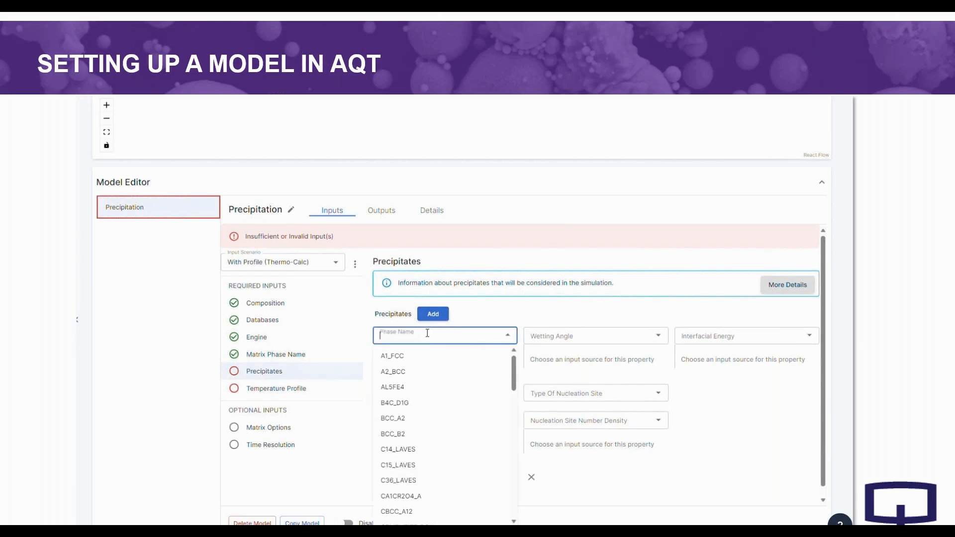
type("hcp")
left_click(406, 373)
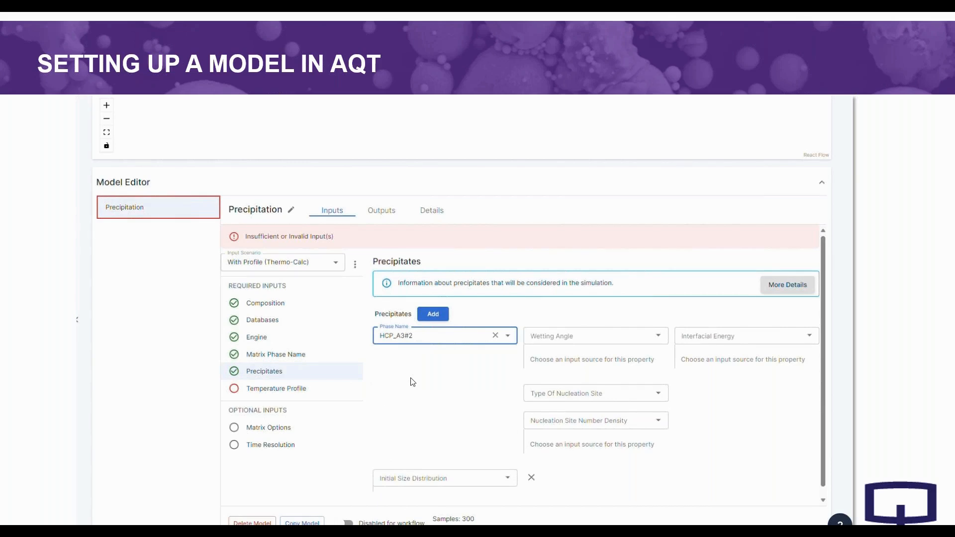
- Add an isothermal interval to the temperature profile and source its initial temperature from an uncertainty
left_click(320, 388)
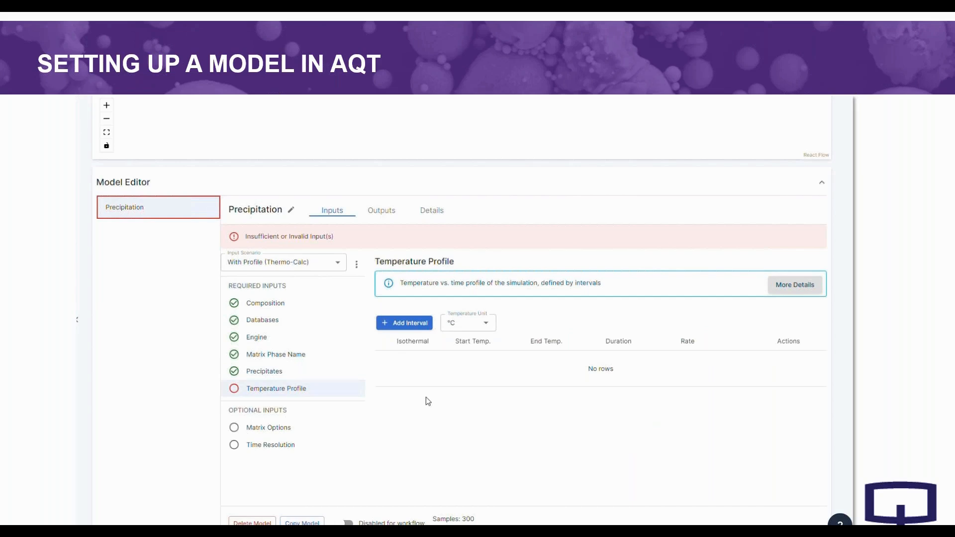
left_click(403, 324)
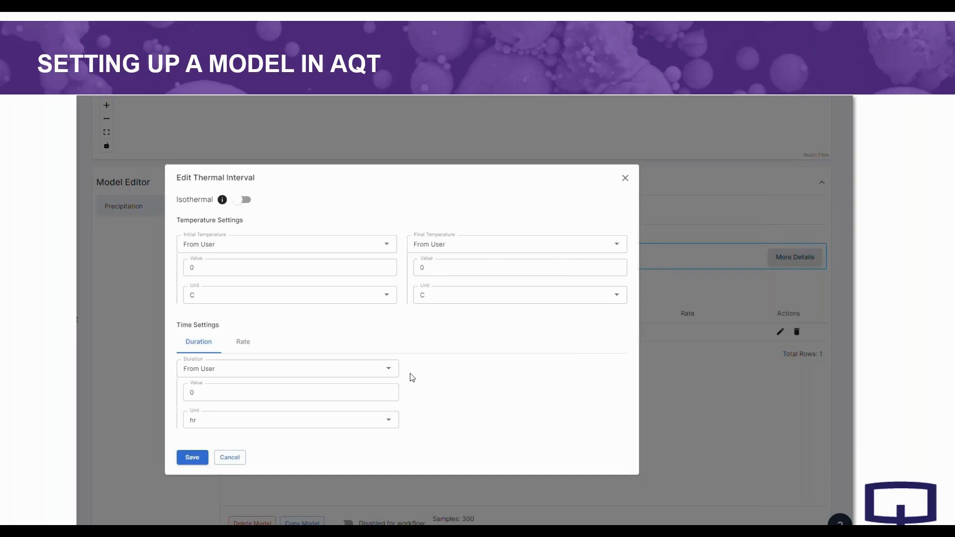
left_click(248, 205)
left_click(258, 243)
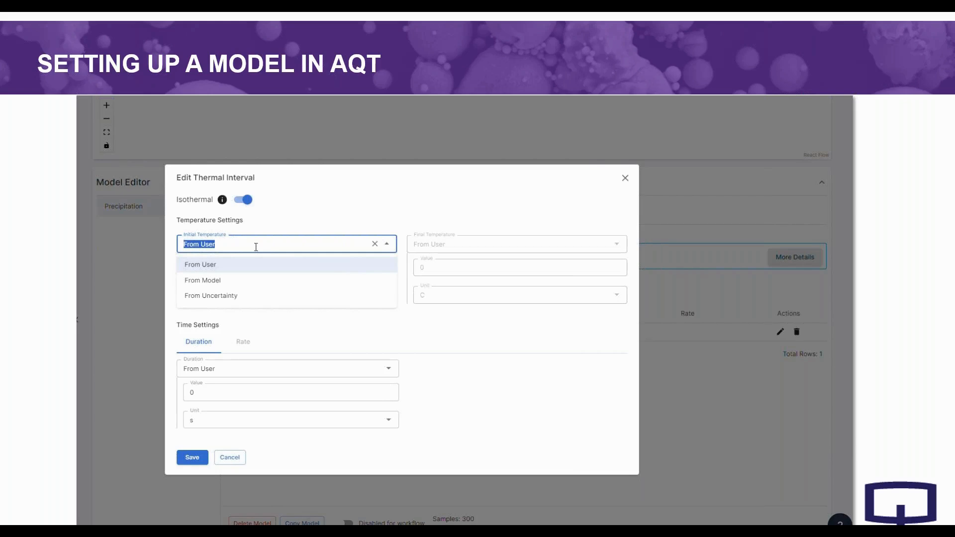
left_click(253, 296)
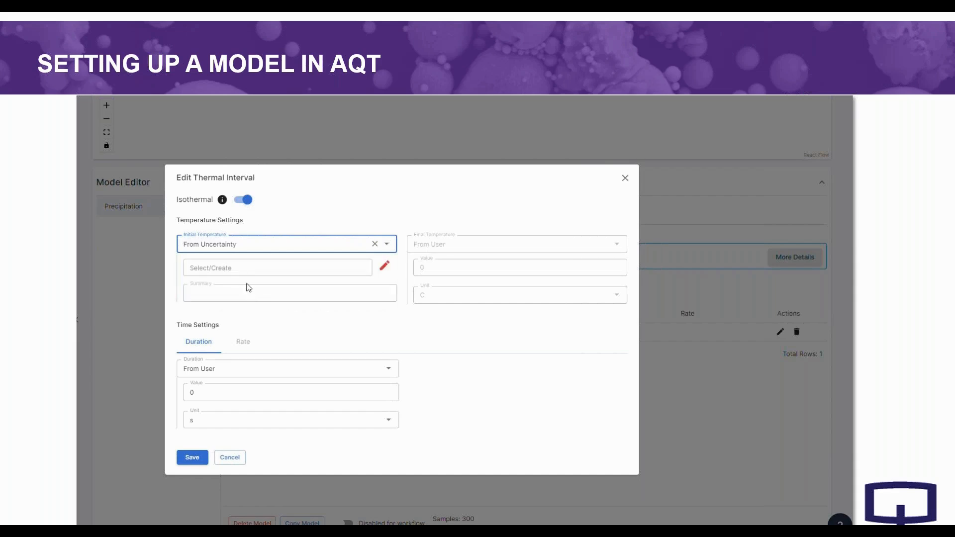
- Create an uncertainty source named "Temper T" for the interval's initial temperature
left_click(246, 274)
type("T")
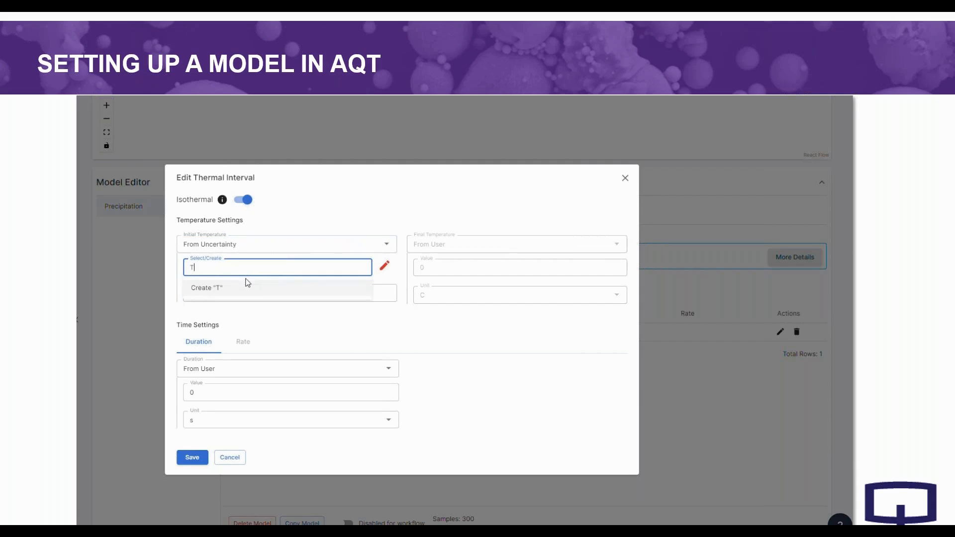
type("emper T")
left_click(247, 287)
- Define Temper T in C with a Uniform distribution from 510 to 520
left_click(229, 344)
left_click(207, 383)
left_click(323, 344)
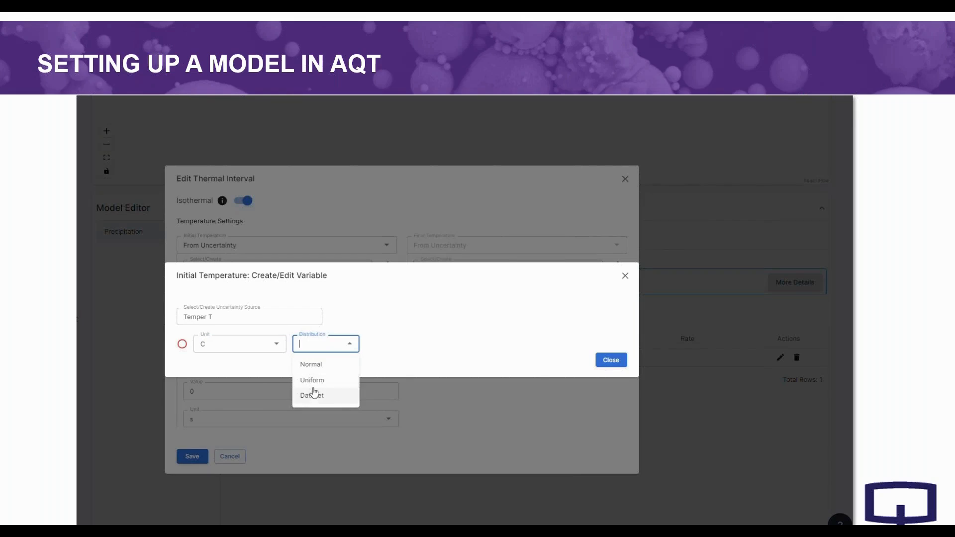
left_click(313, 384)
left_click(394, 348)
type("510")
key("Tab")
type("520")
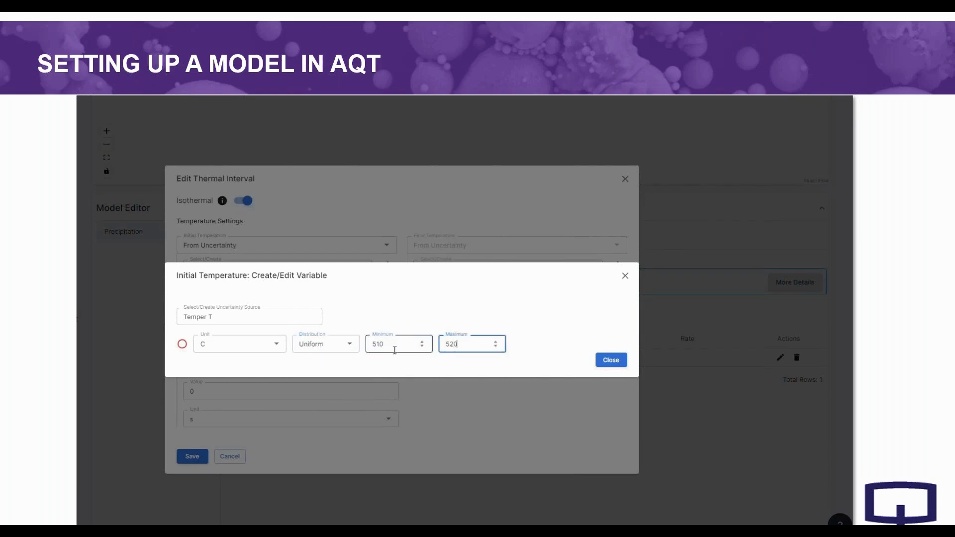
left_click(598, 358)
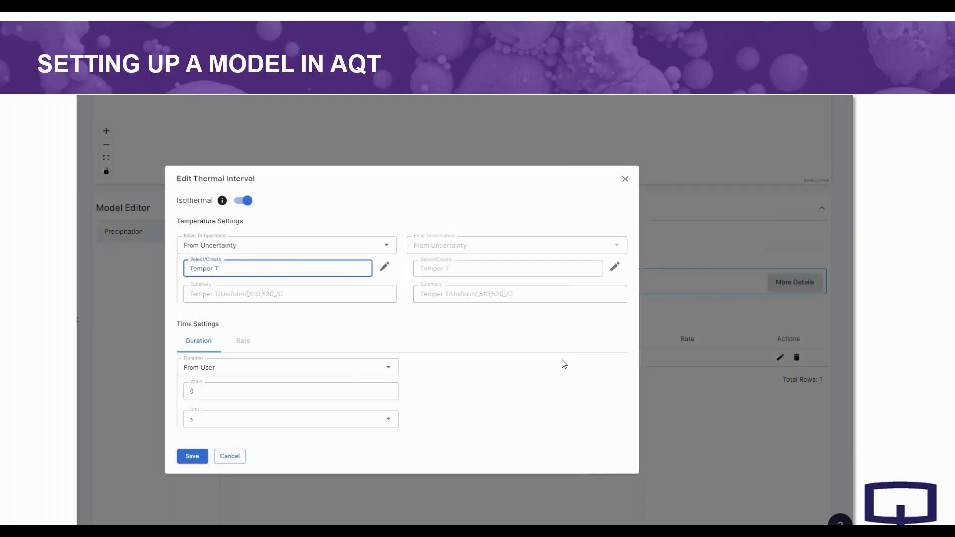
- Set the thermal interval's duration to 10 hr and save the interval
left_click(275, 390)
type("10")
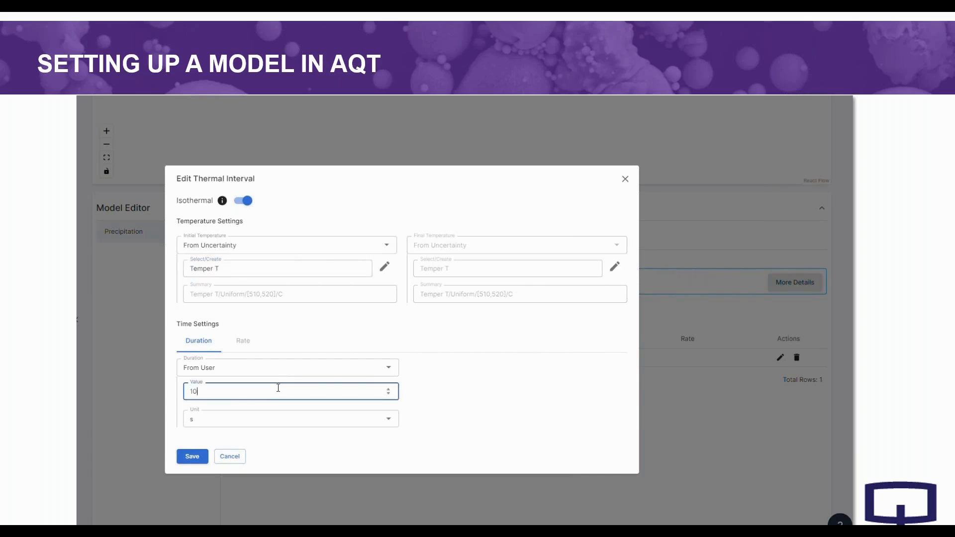
left_click(249, 419)
left_click(200, 441)
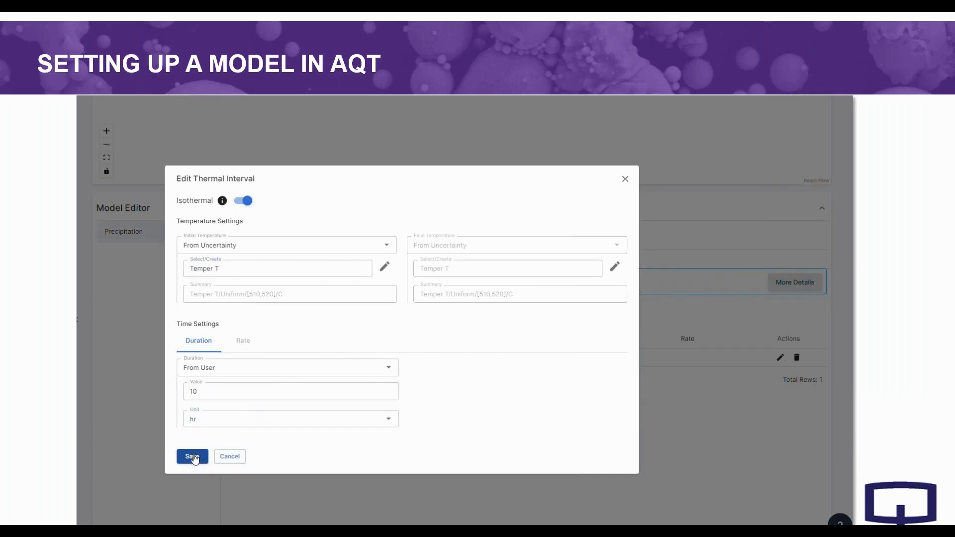
left_click(195, 456)
- Add the Yield Strength model from the model library to the workflow
scroll(219, 448, "up", 7)
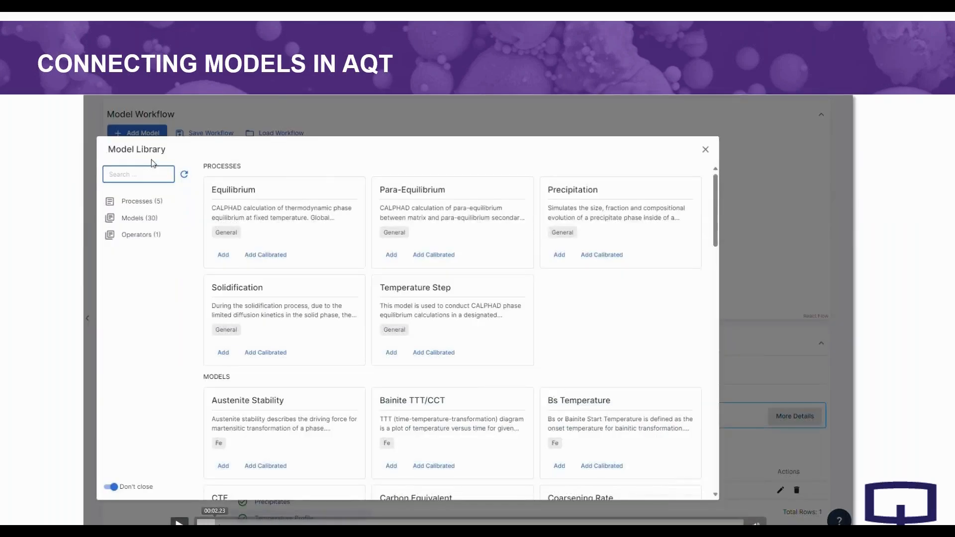
type("yi")
left_click(223, 273)
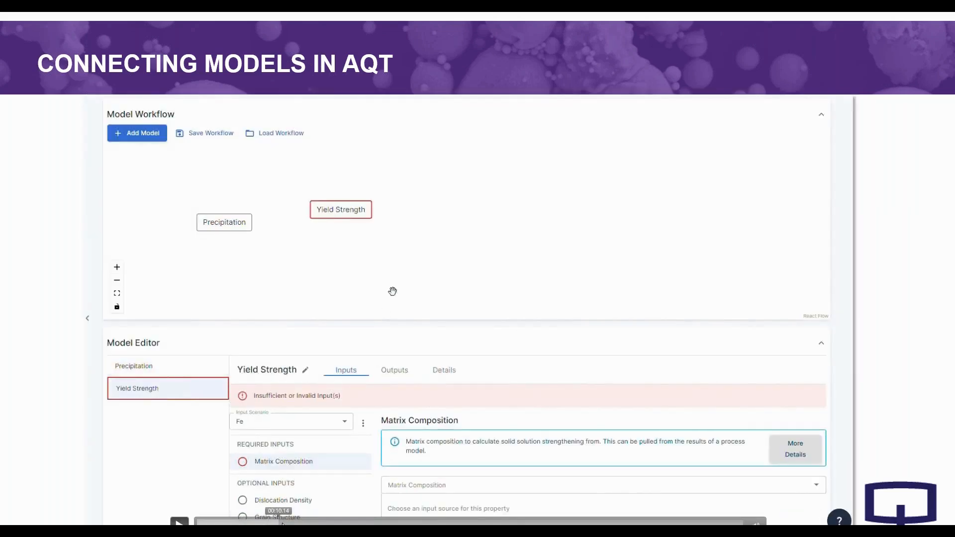
- Set the Yield Strength model's matrix composition source to From Model and open the choice of source model
scroll(393, 290, "down", 3)
left_click(398, 350)
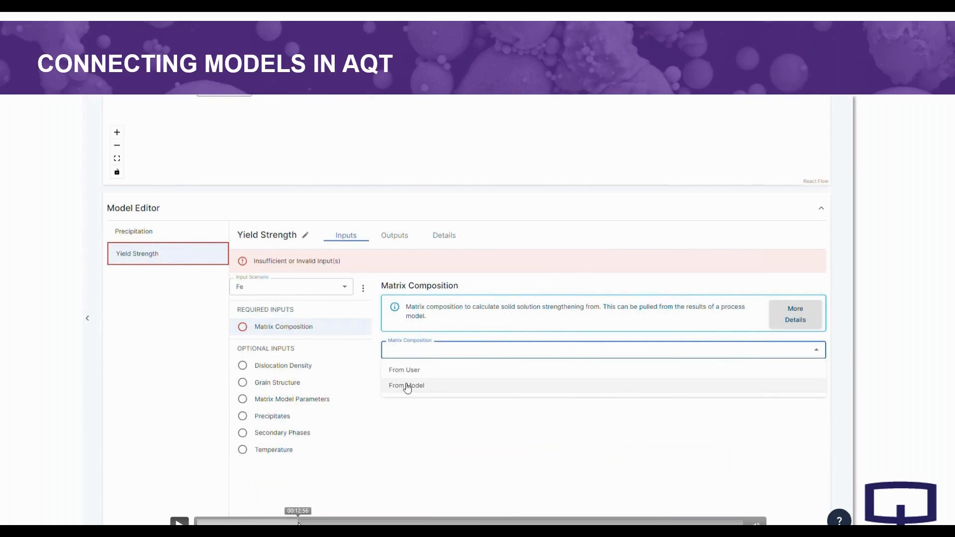
left_click(407, 386)
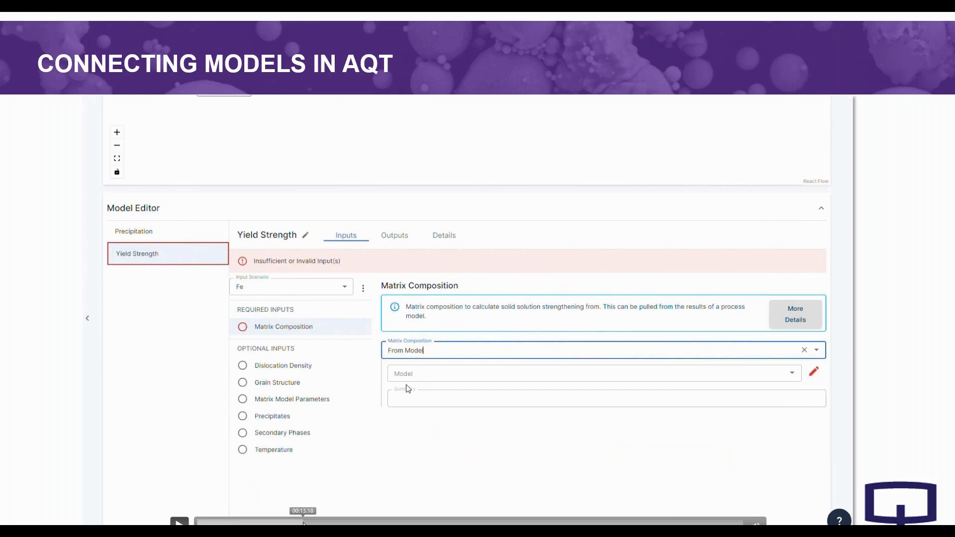
left_click(403, 374)
left_click_drag(323, 521, 539, 523)
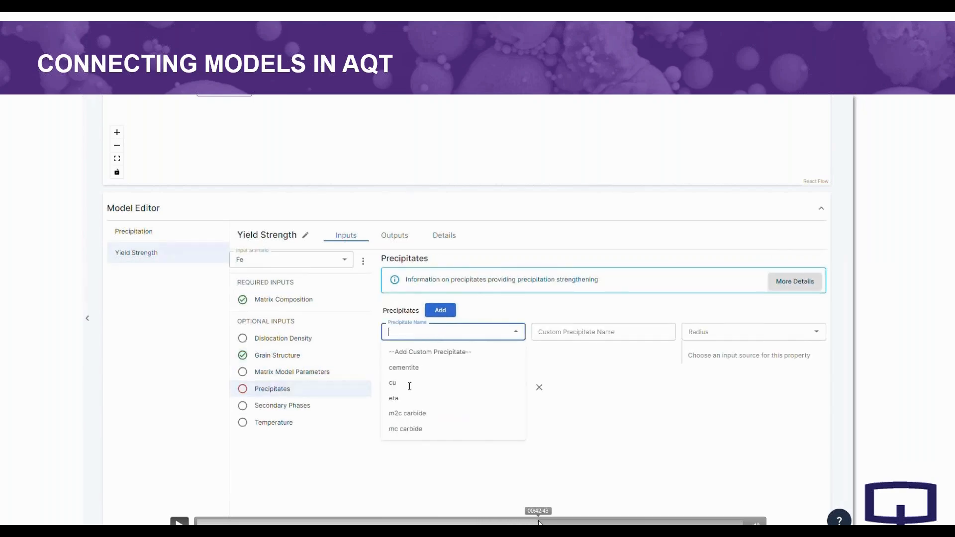
left_click_drag(539, 523, 556, 523)
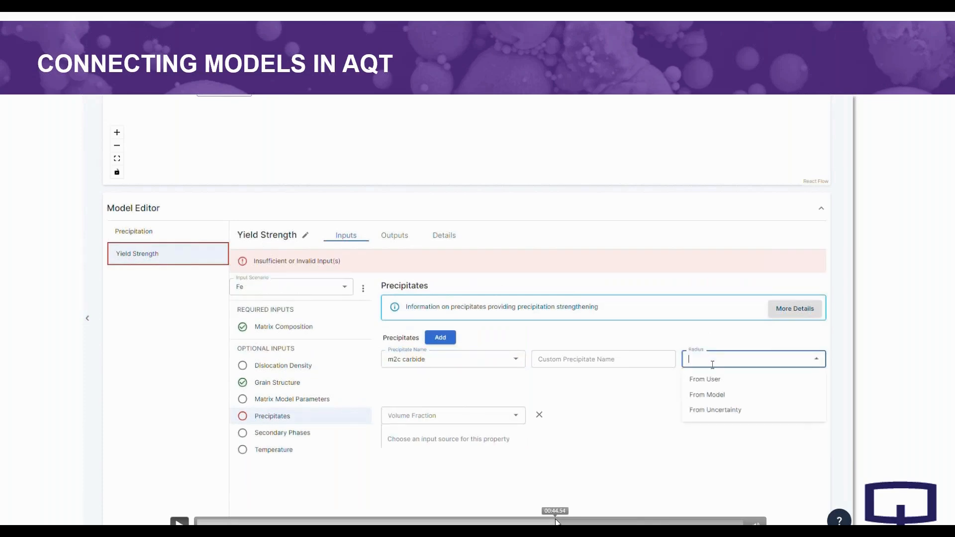
left_click_drag(556, 523, 734, 523)
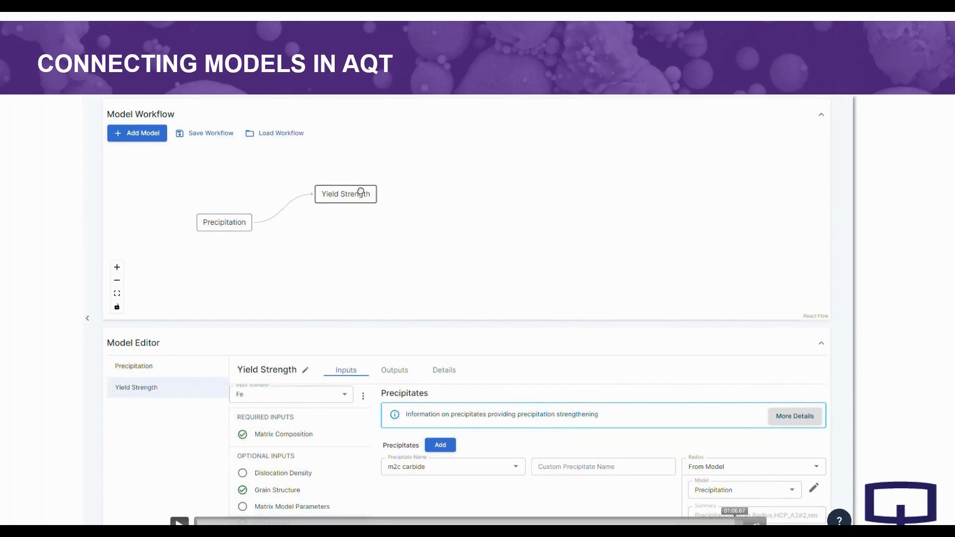